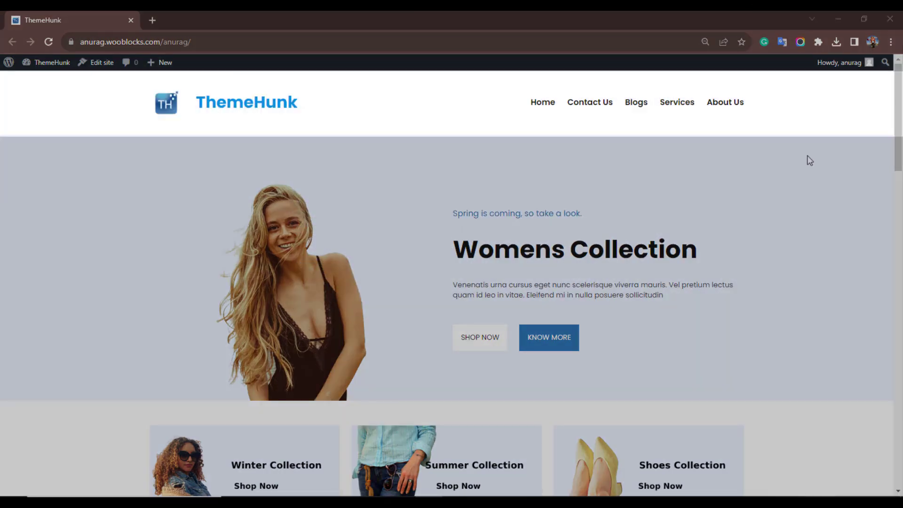
# Look through the live homepage and open its Front Page template for editing in the site editor.
pyautogui.scroll(-2, 895, 150)
pyautogui.scroll(-20, 452, 283)
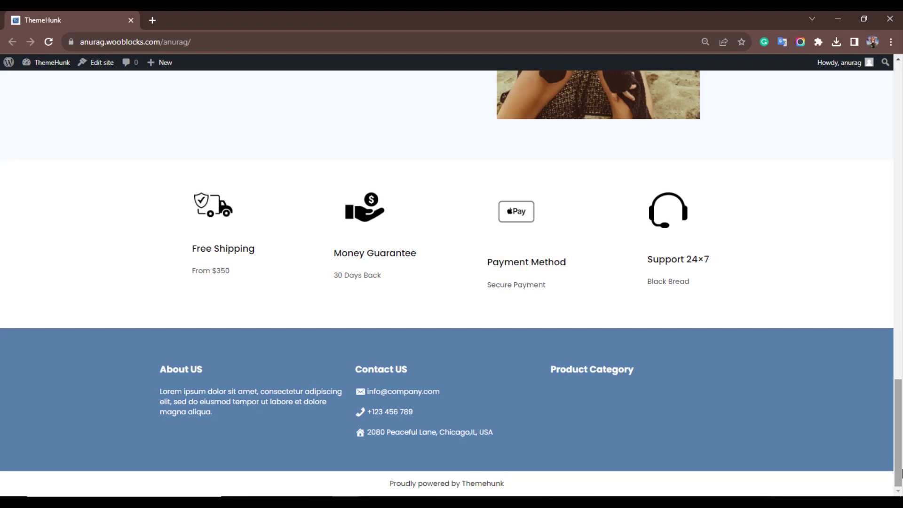
pyautogui.moveTo(901, 473); pyautogui.dragTo(902, 126)
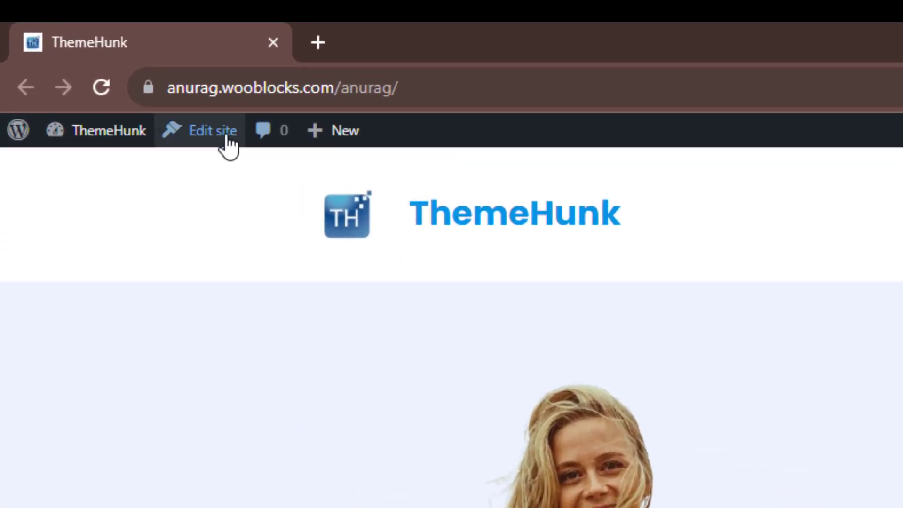
pyautogui.click(109, 63)
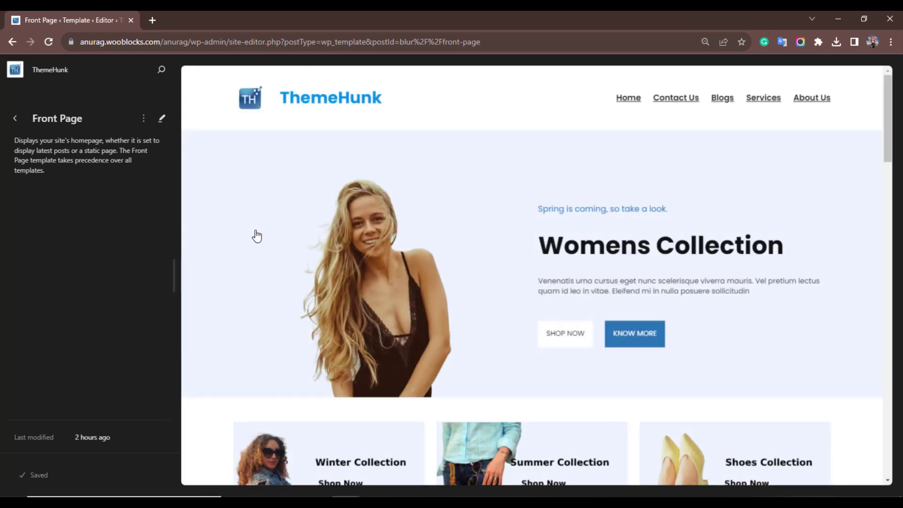
pyautogui.click(711, 136)
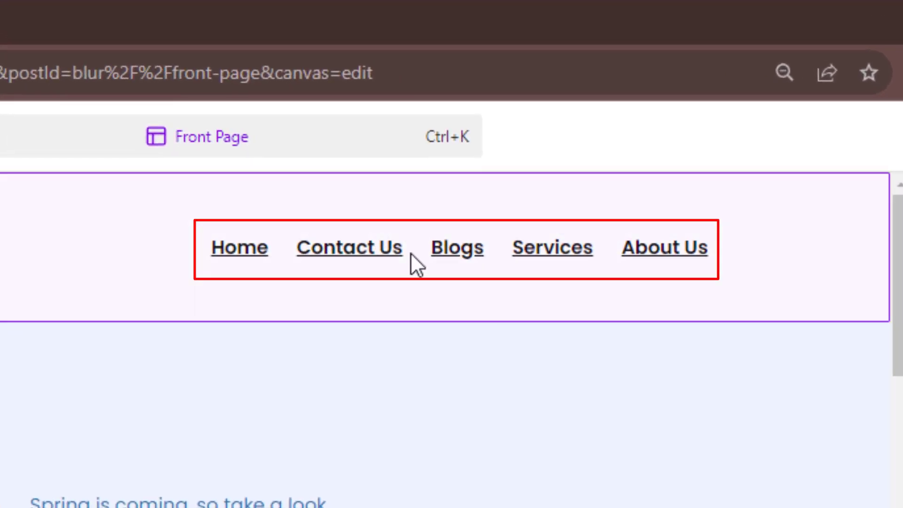
# Insert a Social Icons block after the About Us link in the header's navigation row.
pyautogui.click(421, 254)
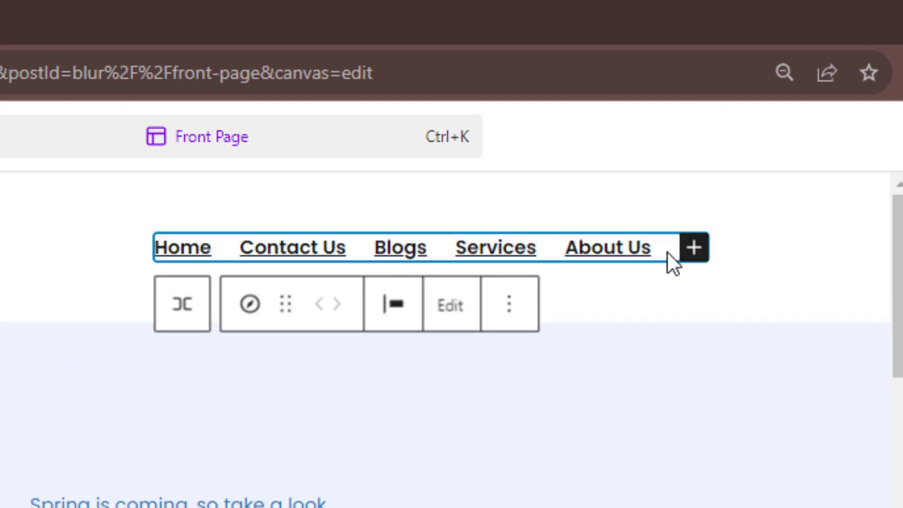
pyautogui.click(691, 248)
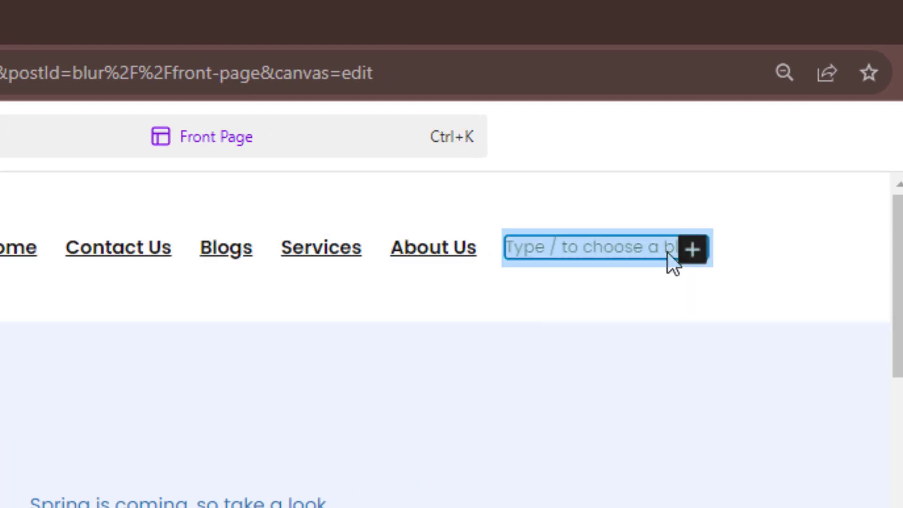
pyautogui.click(701, 254)
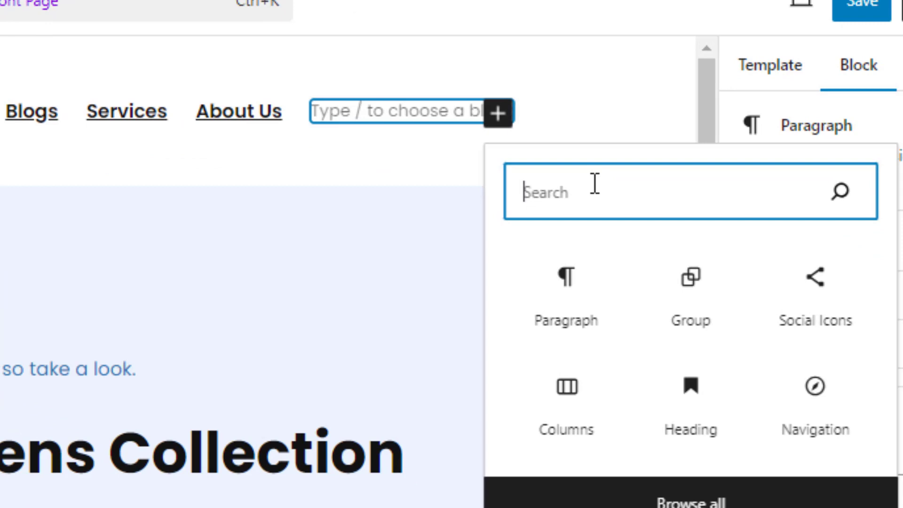
pyautogui.write('social')
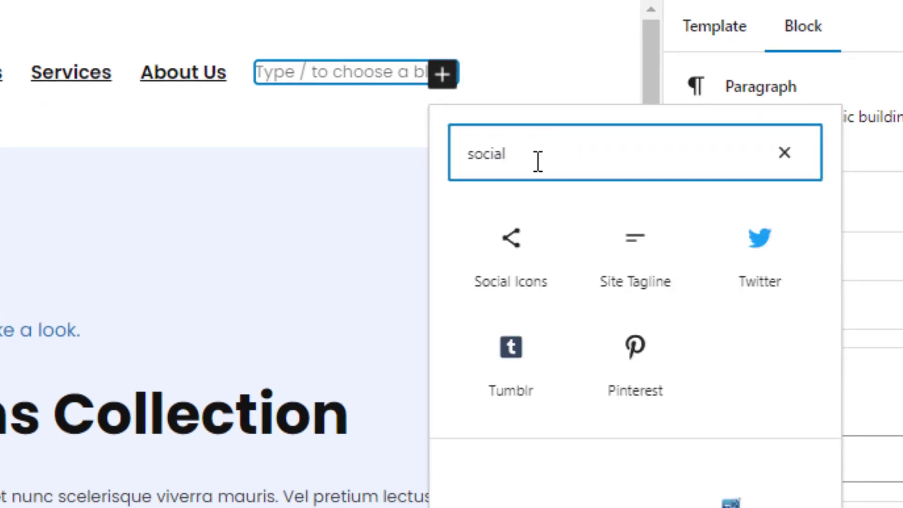
pyautogui.click(536, 235)
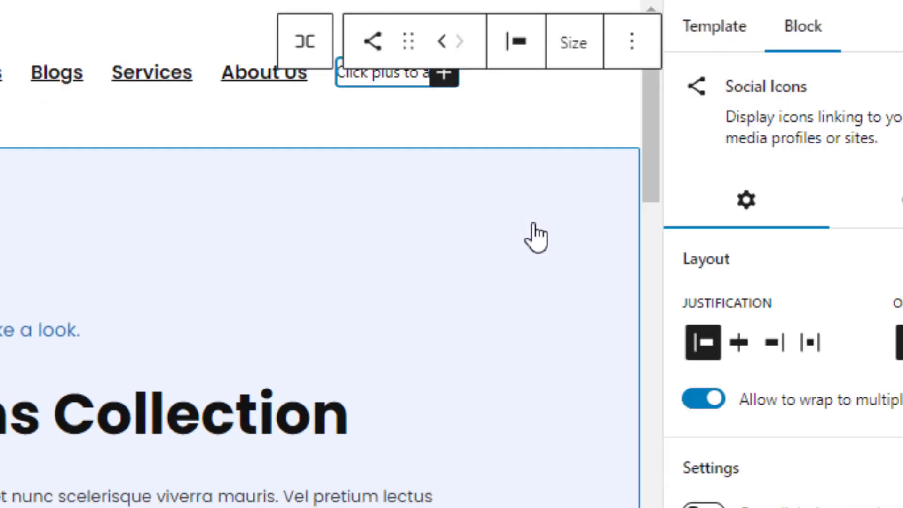
# Add a YouTube icon to the header's Social Icons block.
pyautogui.click(444, 79)
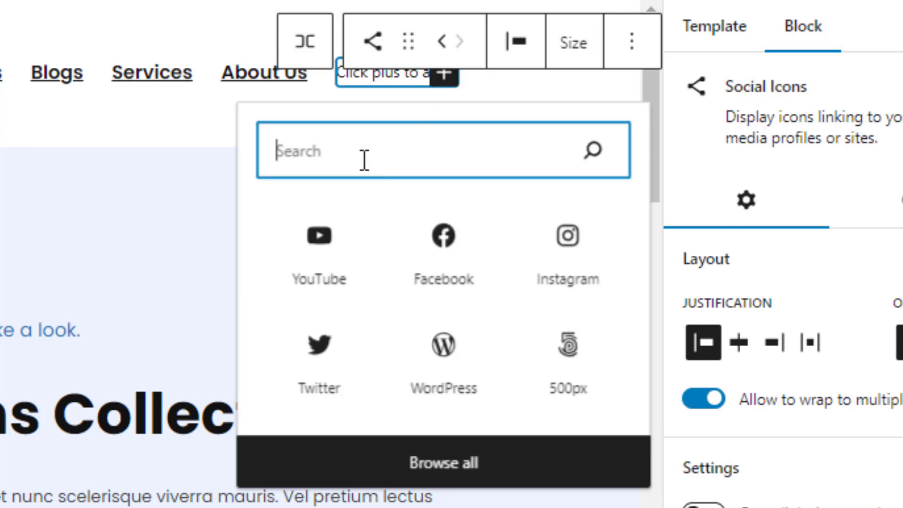
pyautogui.write('youtuv')
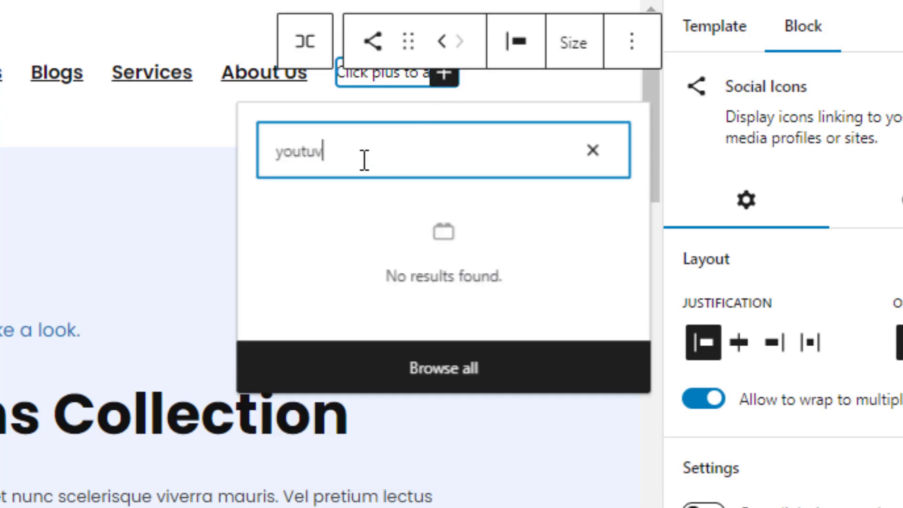
pyautogui.press('BackSpace')
pyautogui.press('BackSpace')
pyautogui.click(335, 275)
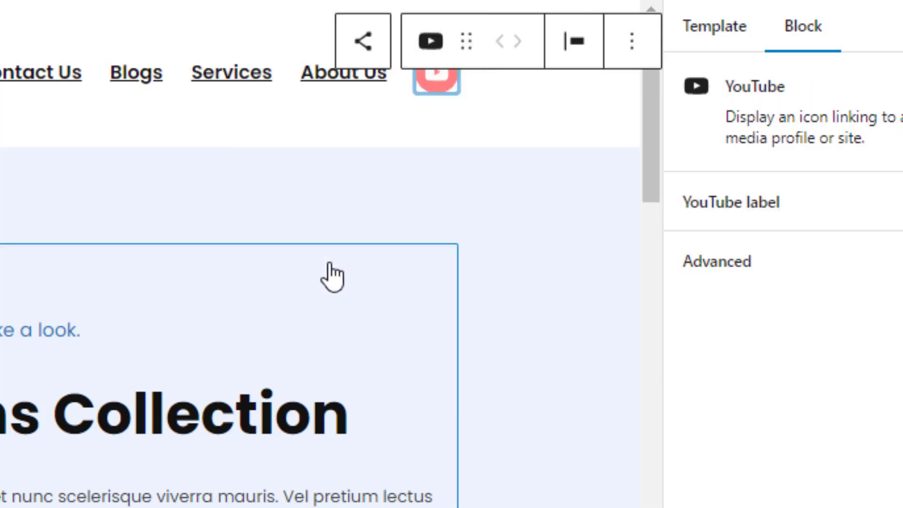
# Link the header's YouTube icon to the YouTube channel URL saved in the clipboard history.
pyautogui.click(435, 77)
pyautogui.press('super+v')
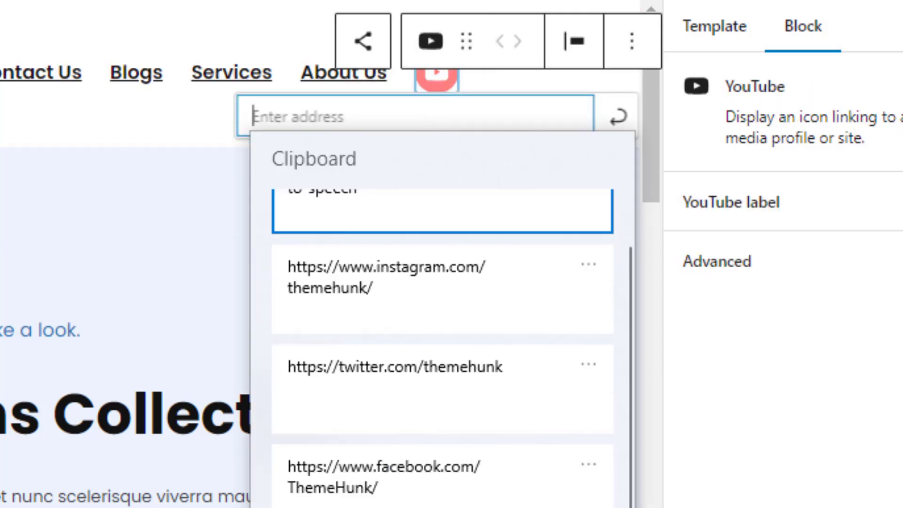
pyautogui.click(475, 507)
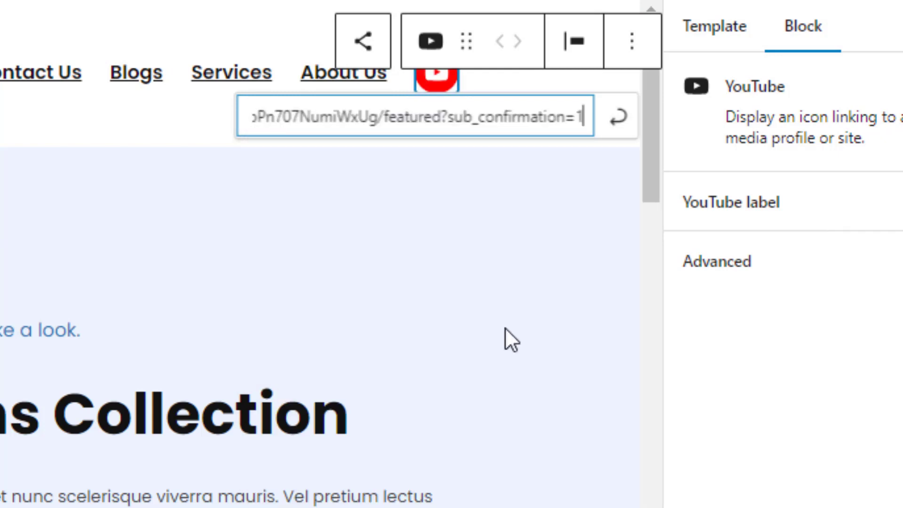
pyautogui.click(619, 120)
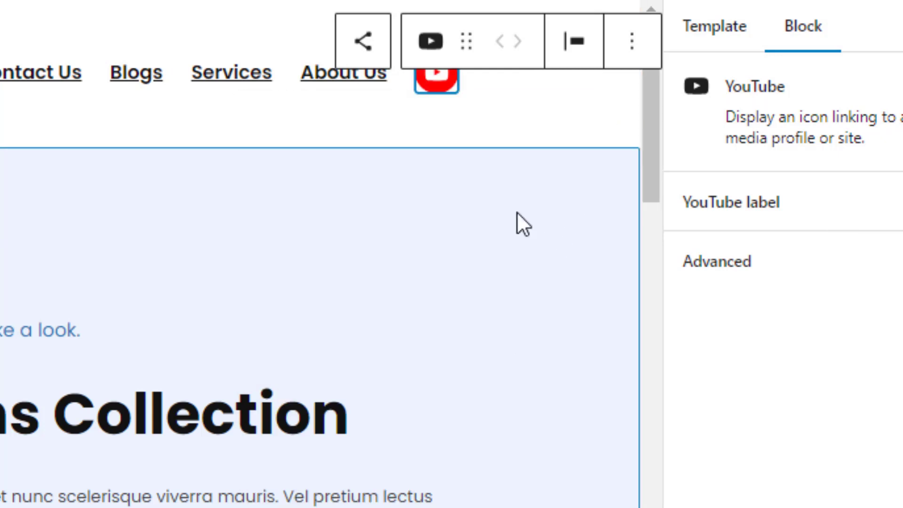
pyautogui.click(453, 101)
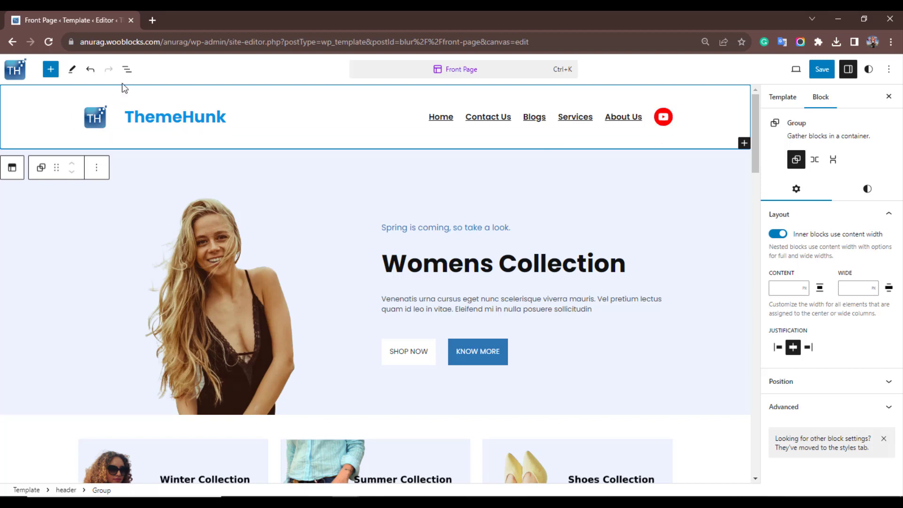
# Select the header's Social Icons block in the block structure and add a Facebook icon to it.
pyautogui.click(126, 69)
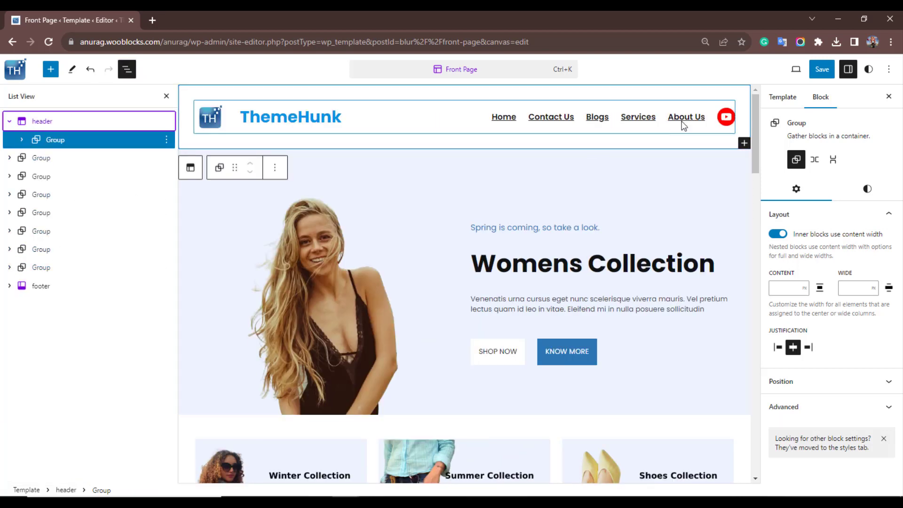
pyautogui.click(726, 117)
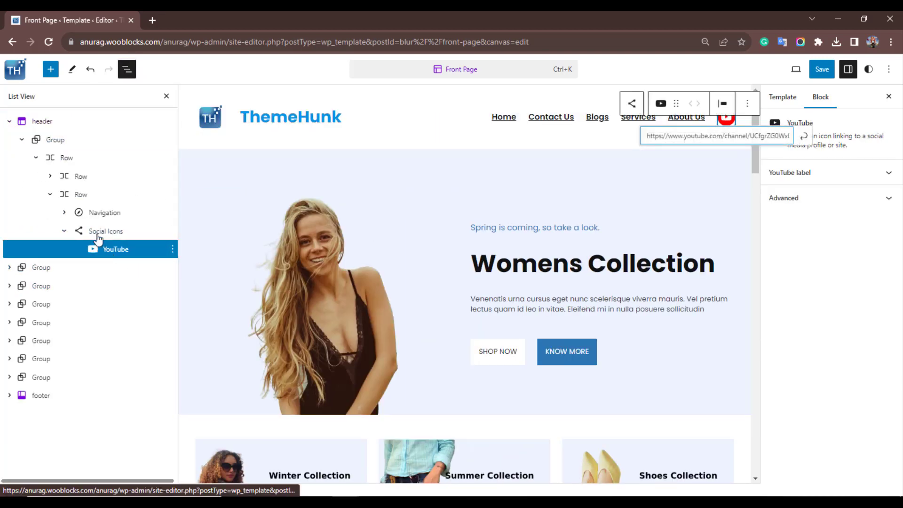
pyautogui.click(109, 231)
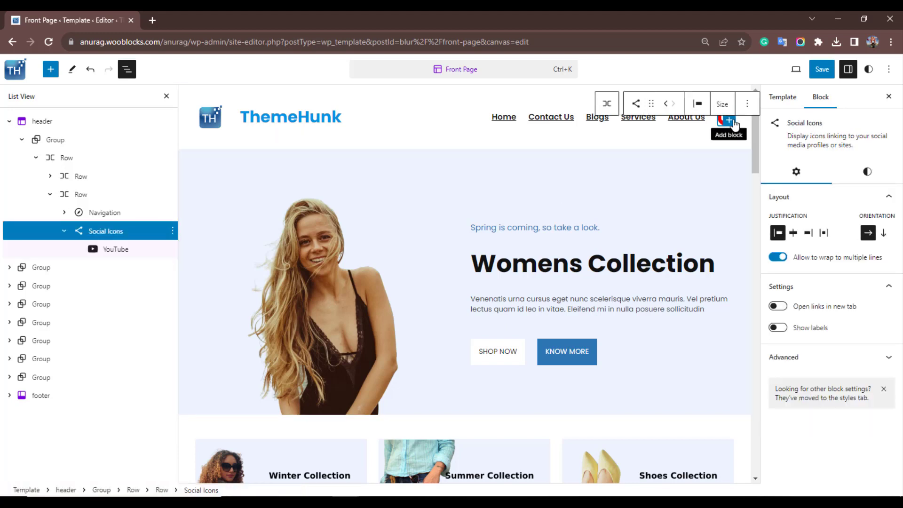
pyautogui.click(734, 122)
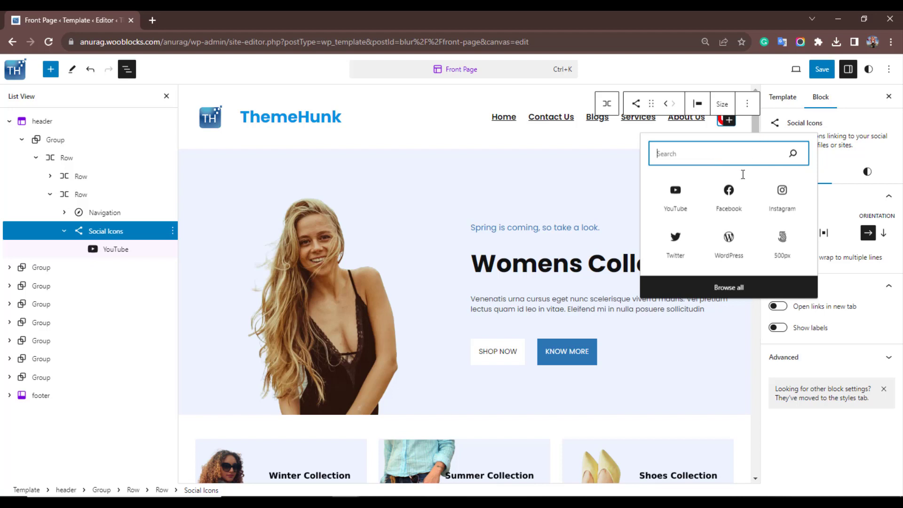
pyautogui.click(742, 216)
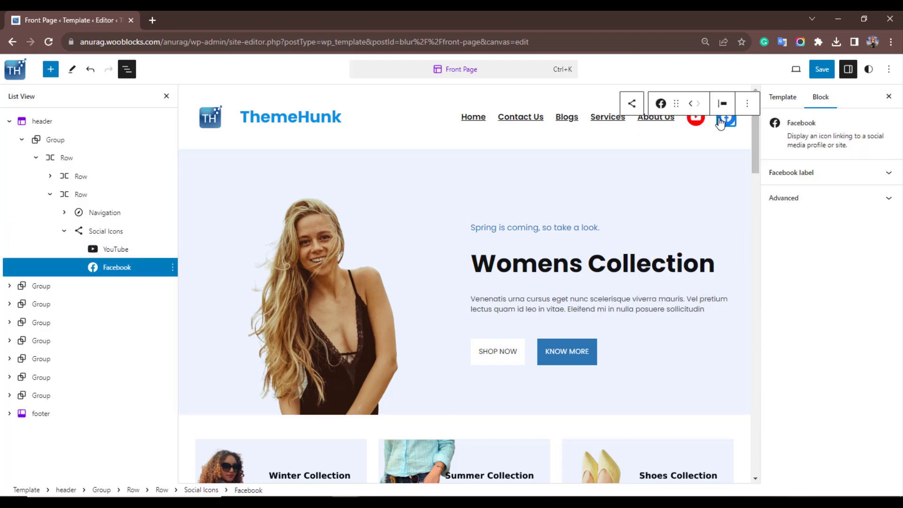
pyautogui.click(720, 121)
pyautogui.press('super+v')
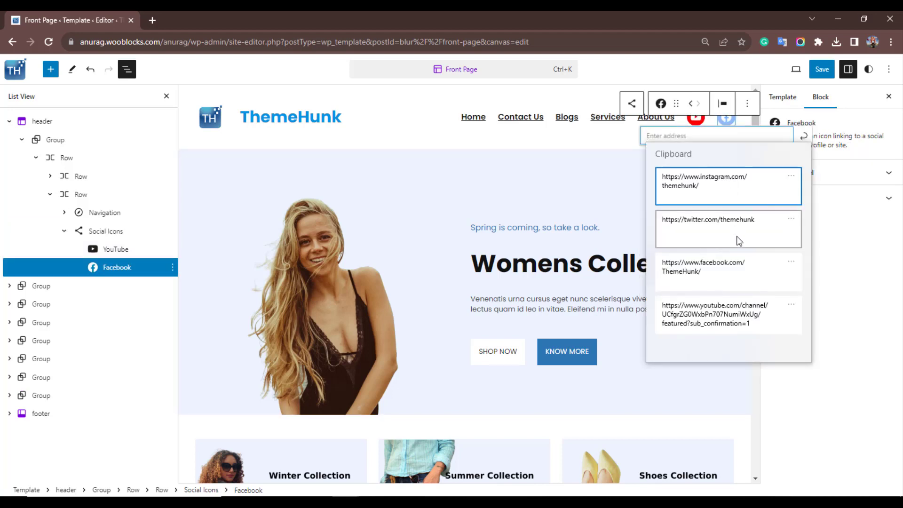
pyautogui.click(722, 272)
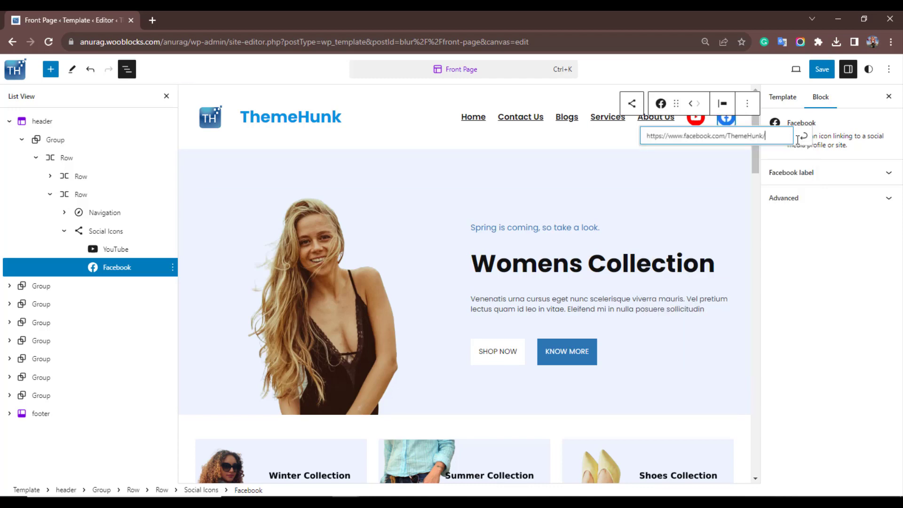
pyautogui.click(803, 136)
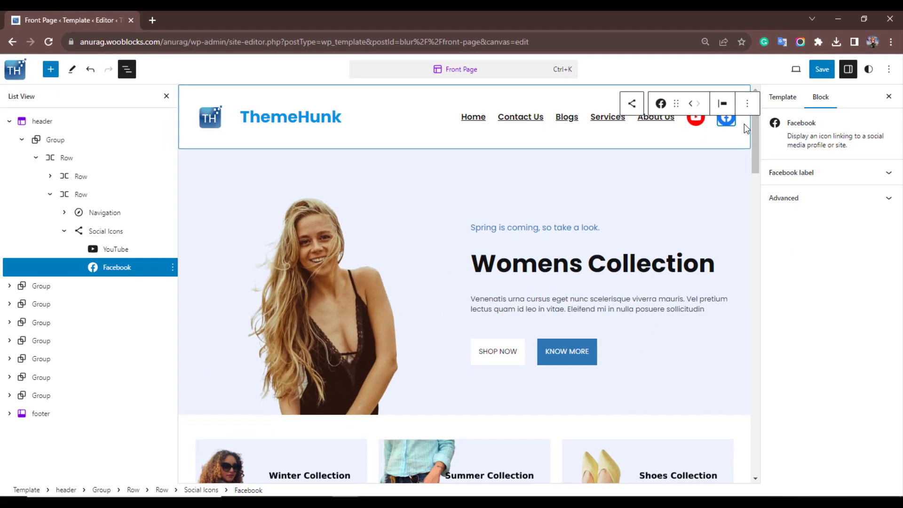
pyautogui.click(653, 224)
pyautogui.click(746, 128)
# Insert a Columns block with the single-column 100 layout below the address in the footer's Contact US column.
pyautogui.moveTo(754, 130); pyautogui.dragTo(758, 448)
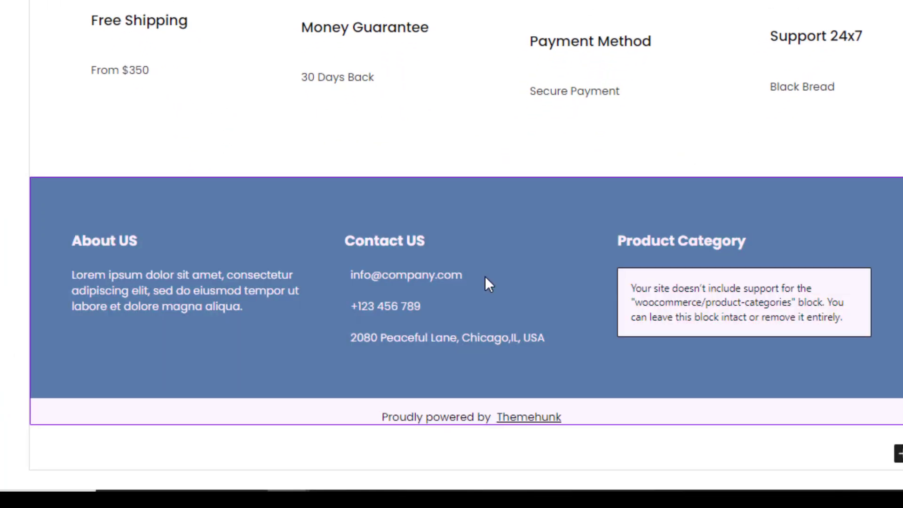
pyautogui.click(485, 277)
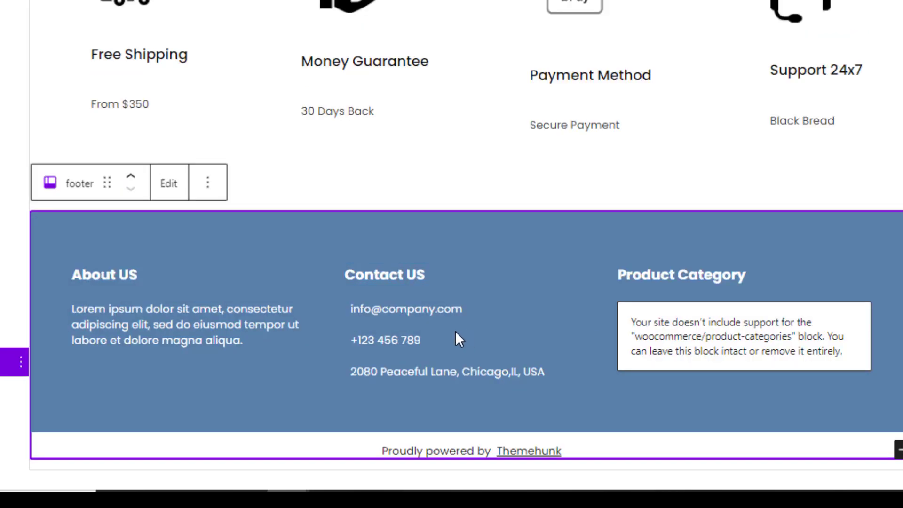
pyautogui.click(438, 340)
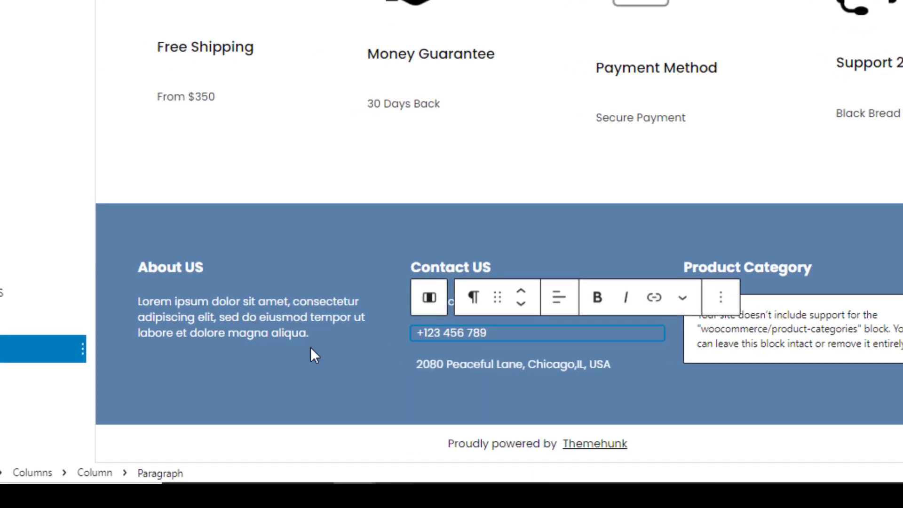
pyautogui.click(109, 254)
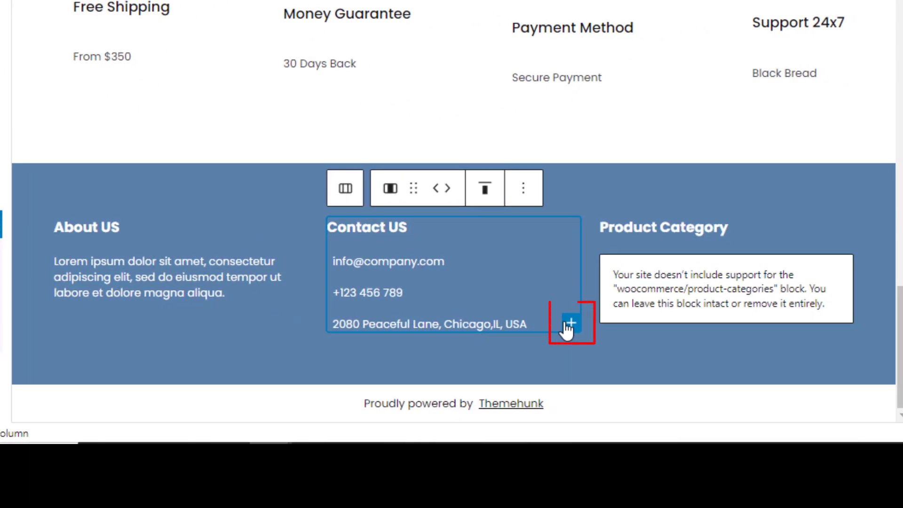
pyautogui.click(568, 325)
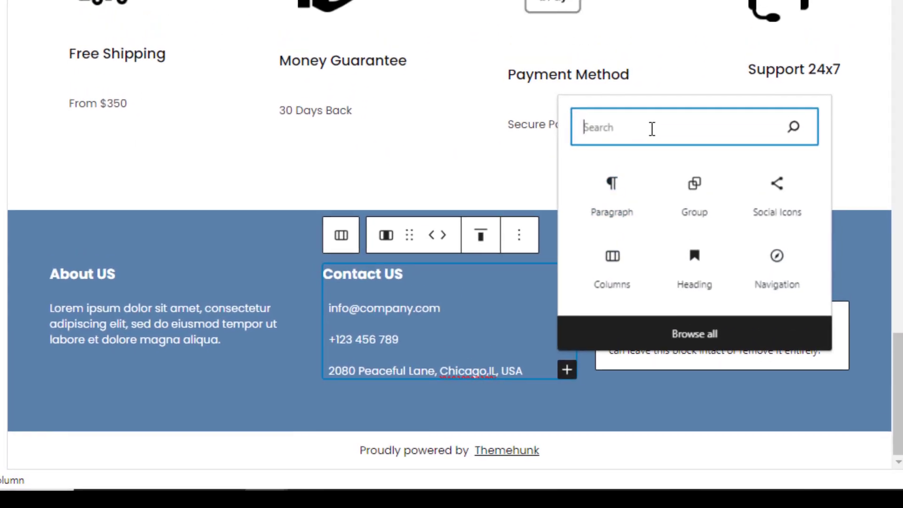
pyautogui.write('column')
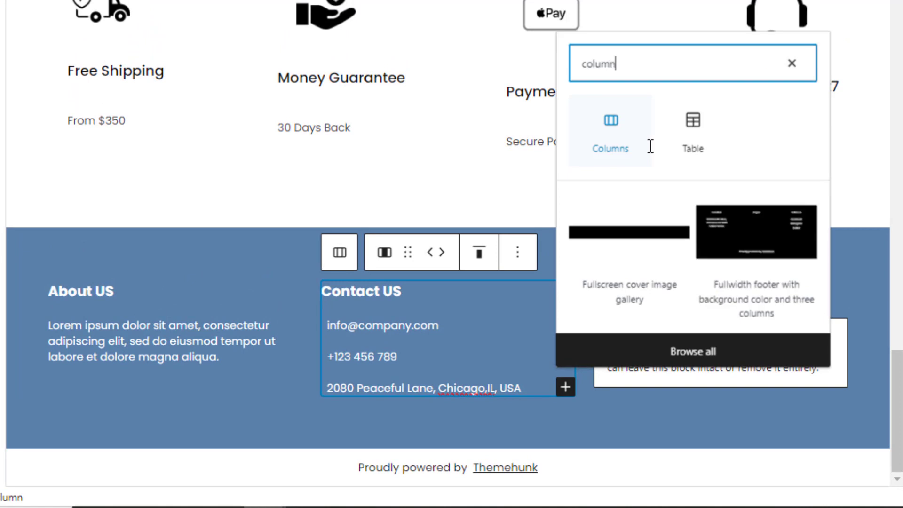
pyautogui.click(628, 142)
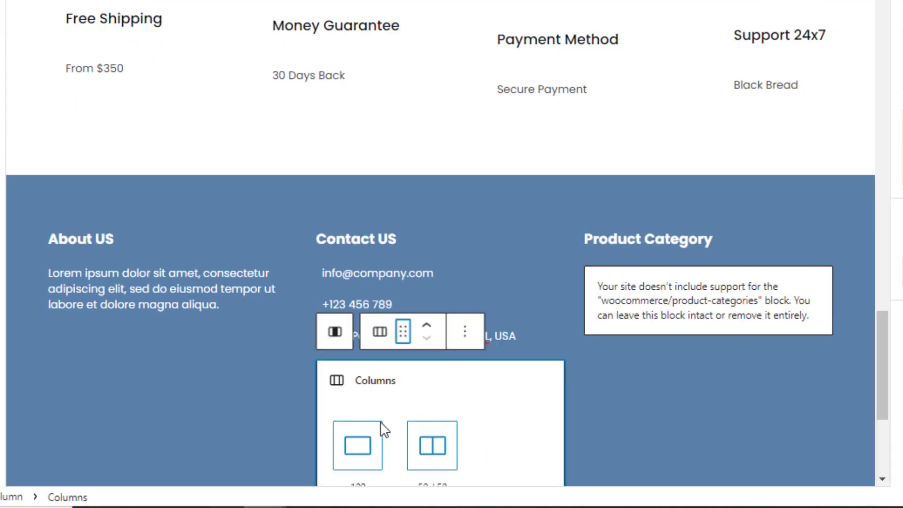
pyautogui.click(367, 423)
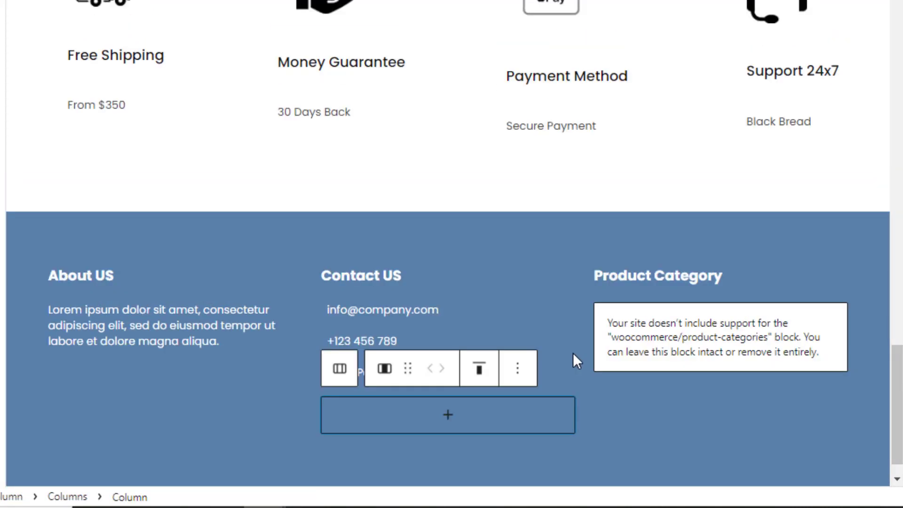
# Add a heading reading "Social Links" inside the new column under the footer's contact details.
pyautogui.click(451, 420)
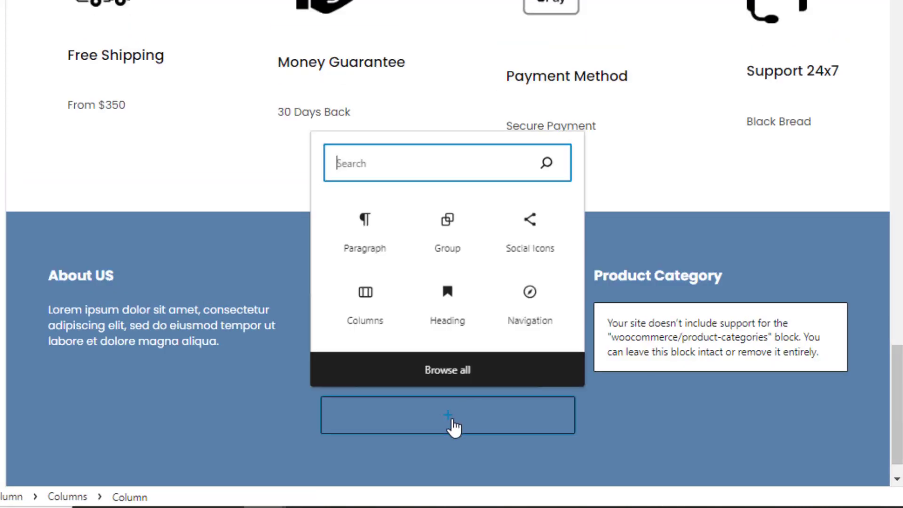
pyautogui.click(447, 305)
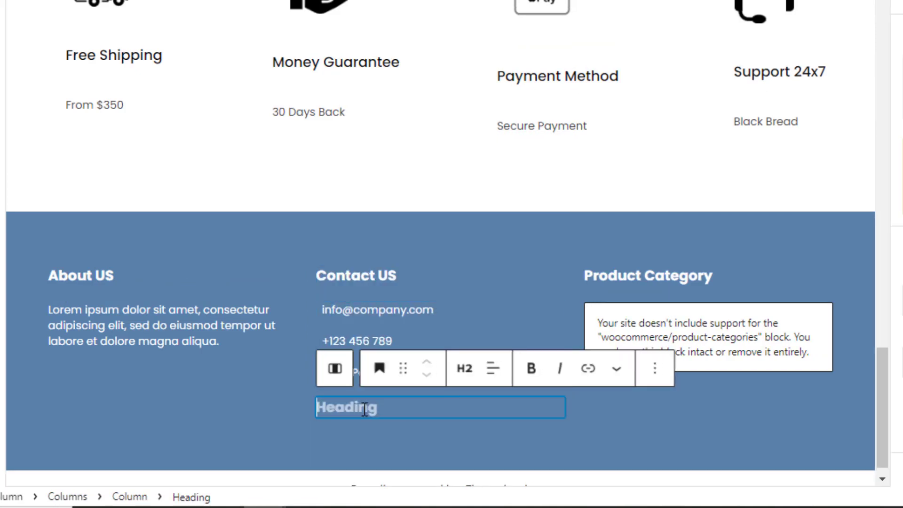
pyautogui.write('Social Links')
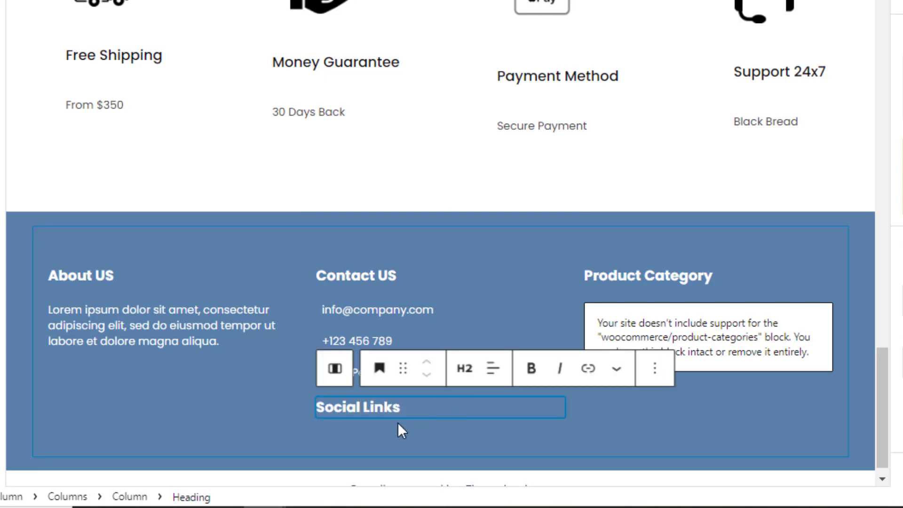
# Move the column holding the "Social Links" heading out of Contact US into its own footer column before Product Category.
pyautogui.moveTo(431, 376); pyautogui.dragTo(574, 291)
pyautogui.click(325, 421)
pyautogui.click(381, 409)
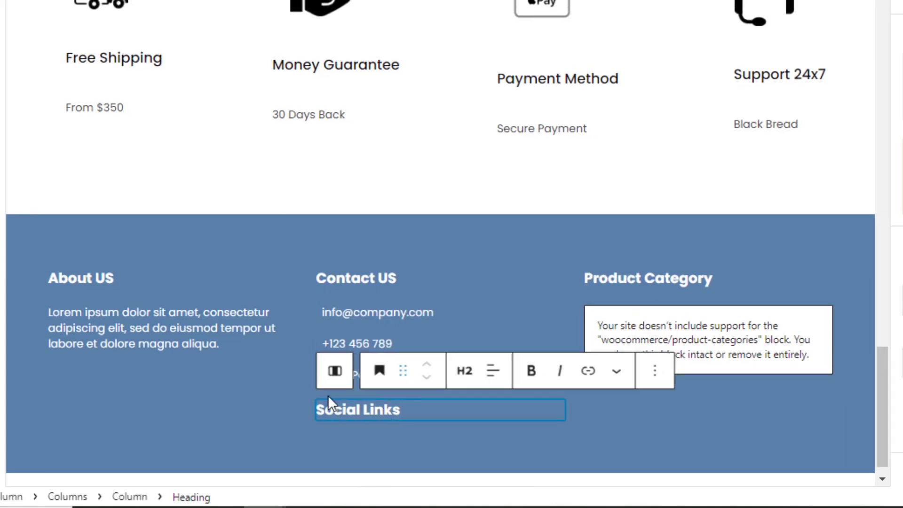
pyautogui.click(1, 409)
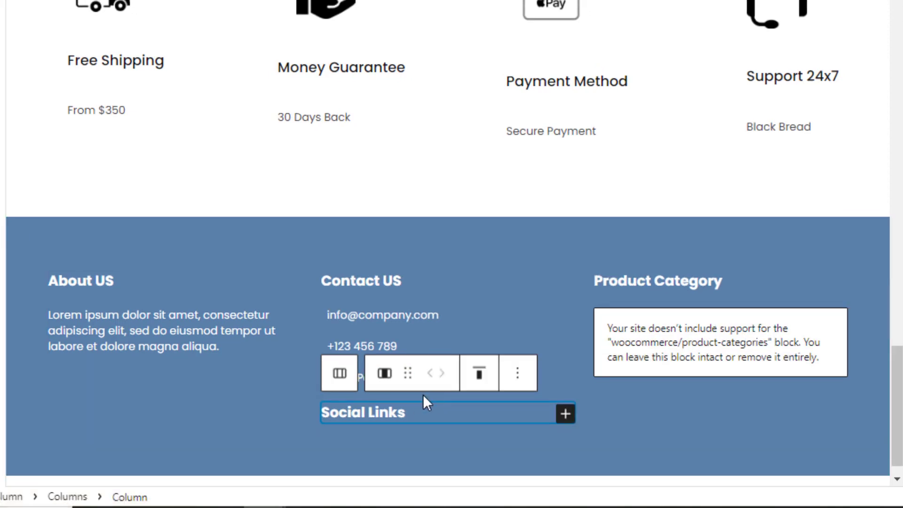
pyautogui.moveTo(459, 355); pyautogui.dragTo(586, 325)
pyautogui.click(506, 317)
pyautogui.scroll(-1, 526, 331)
pyautogui.click(534, 272)
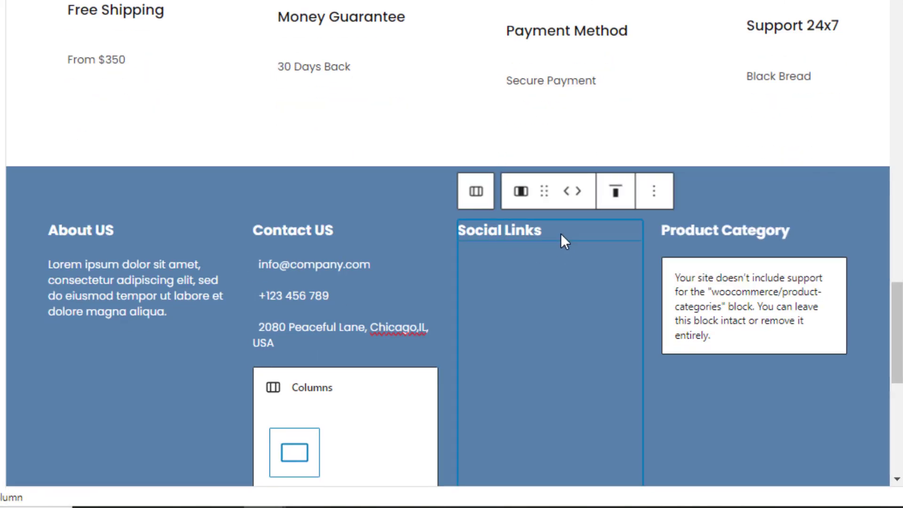
# Add an empty paragraph below the "Social Links" heading and delete the leftover empty Columns block under Contact US.
pyautogui.click(562, 232)
pyautogui.press('Return')
pyautogui.click(387, 393)
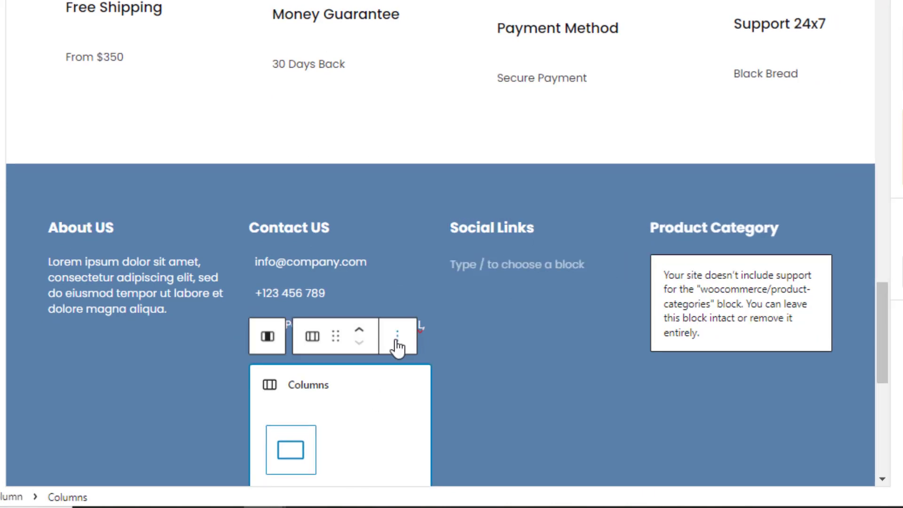
pyautogui.click(397, 337)
pyautogui.click(433, 288)
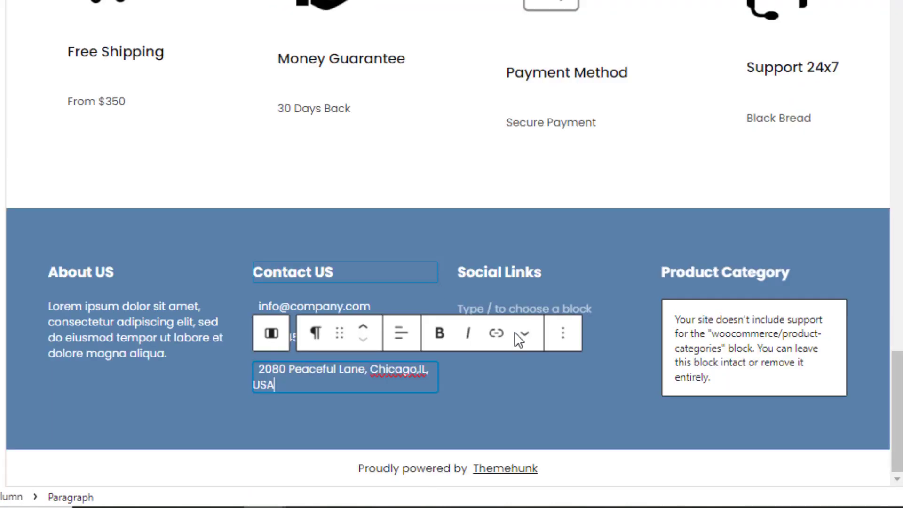
# Insert a Social Icons block in the empty paragraph below the footer's "Social Links" heading.
pyautogui.click(627, 315)
pyautogui.click(630, 314)
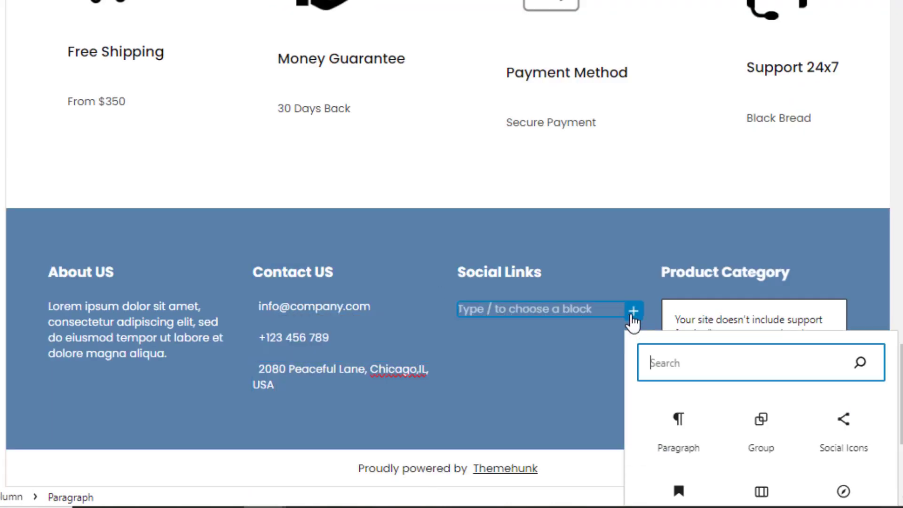
pyautogui.click(876, 435)
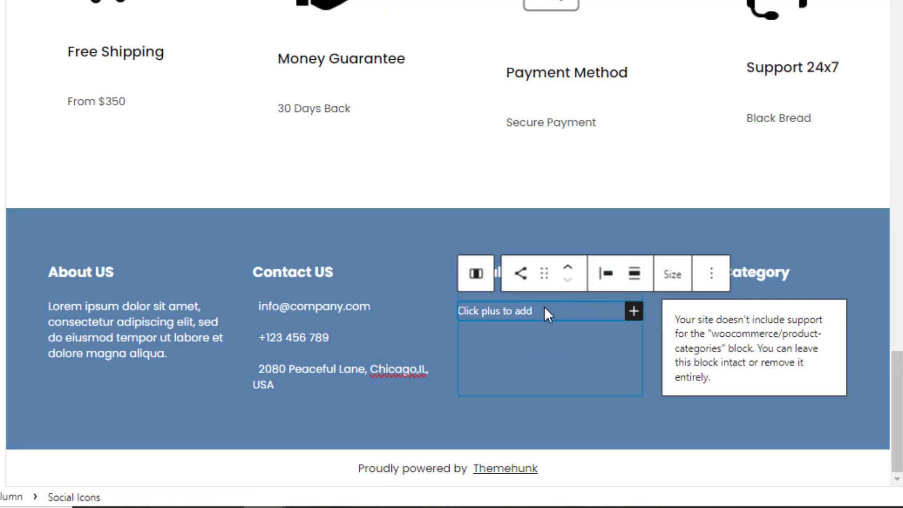
pyautogui.click(633, 312)
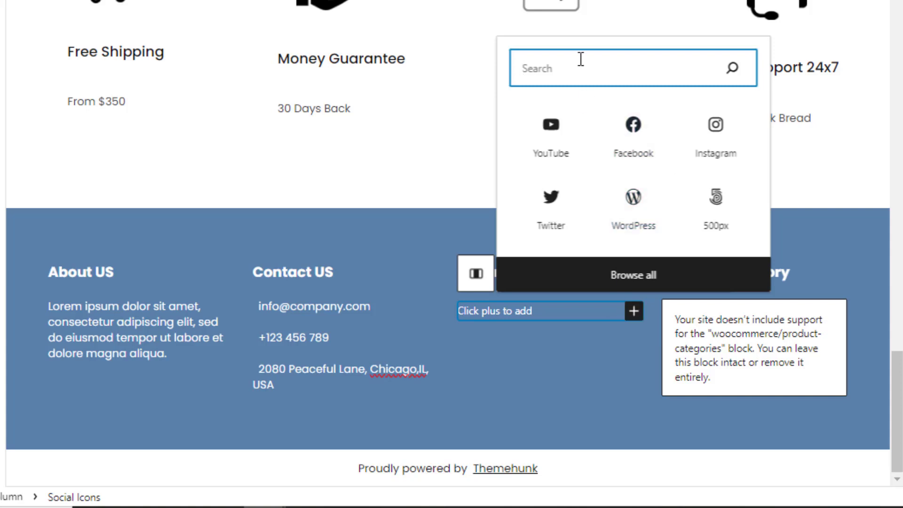
pyautogui.click(715, 126)
pyautogui.click(471, 316)
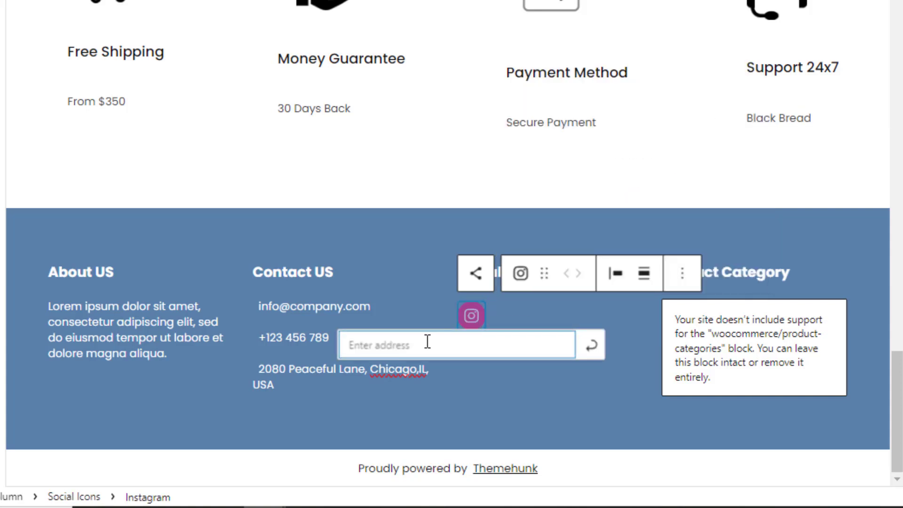
pyautogui.press('super+v')
pyautogui.click(470, 64)
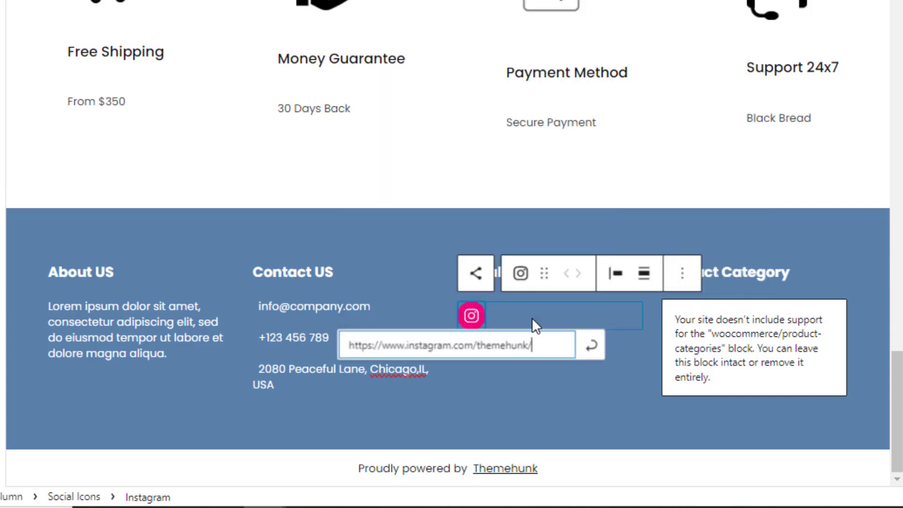
pyautogui.click(588, 350)
pyautogui.click(630, 323)
pyautogui.click(633, 321)
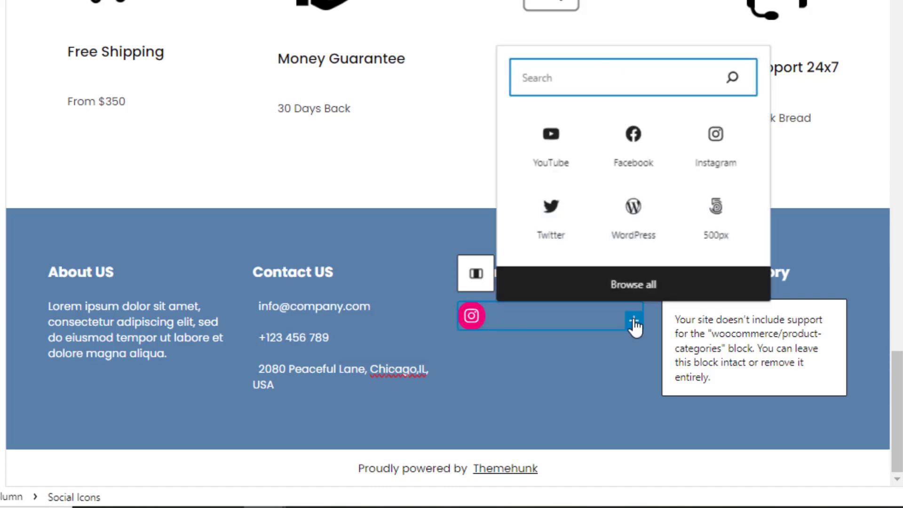
pyautogui.click(550, 221)
pyautogui.click(518, 315)
pyautogui.press('super+v')
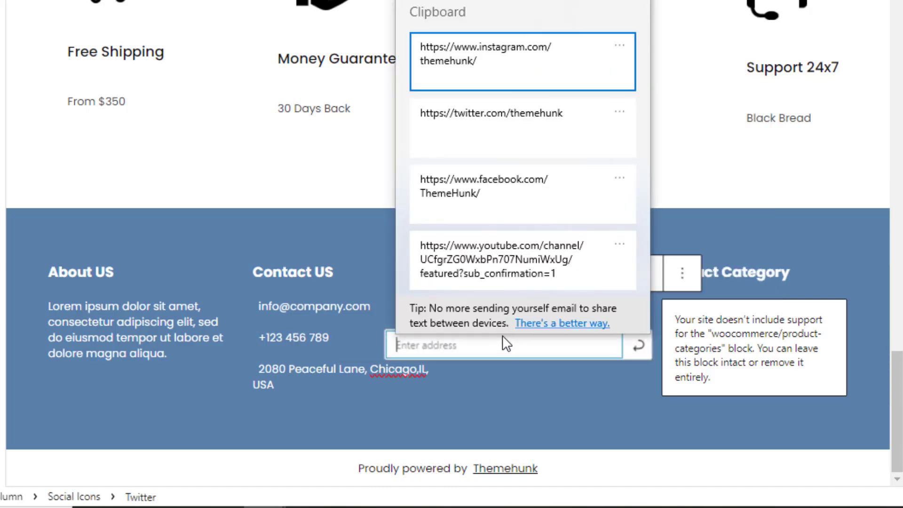
pyautogui.click(525, 141)
pyautogui.click(636, 345)
pyautogui.click(629, 321)
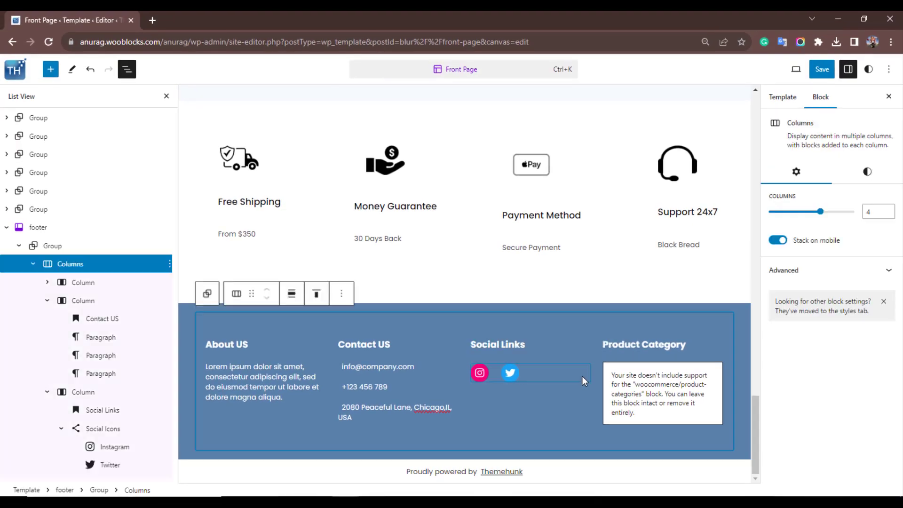
# Save the front page template changes and view the live site in a new tab.
pyautogui.scroll(5, 629, 322)
pyautogui.scroll(15, 583, 379)
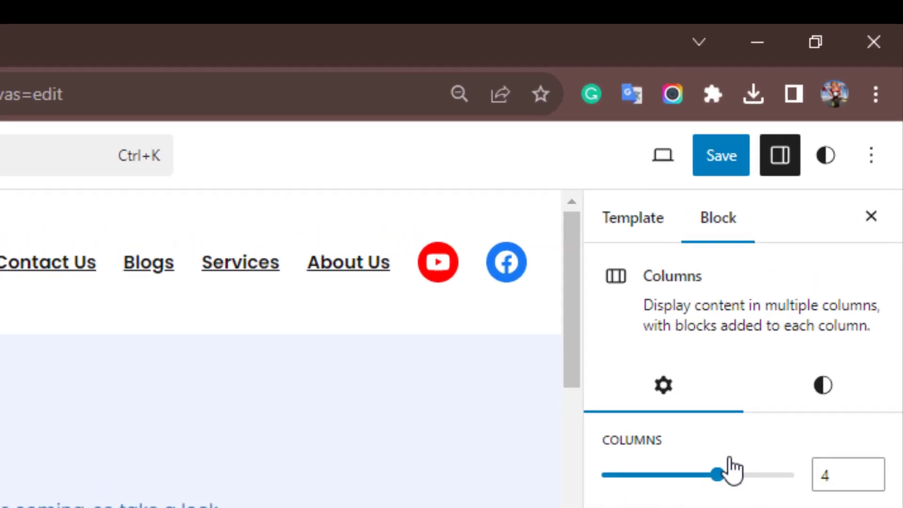
pyautogui.click(727, 168)
pyautogui.click(727, 167)
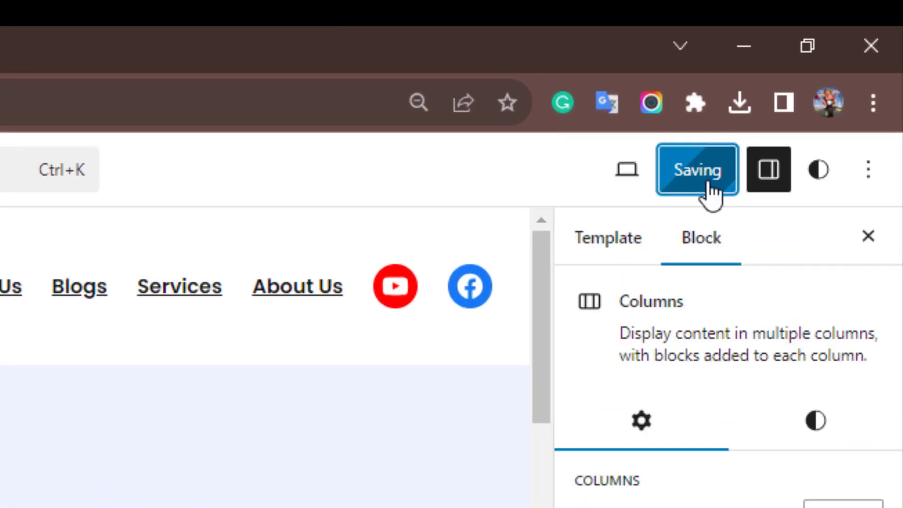
pyautogui.click(627, 188)
pyautogui.click(620, 395)
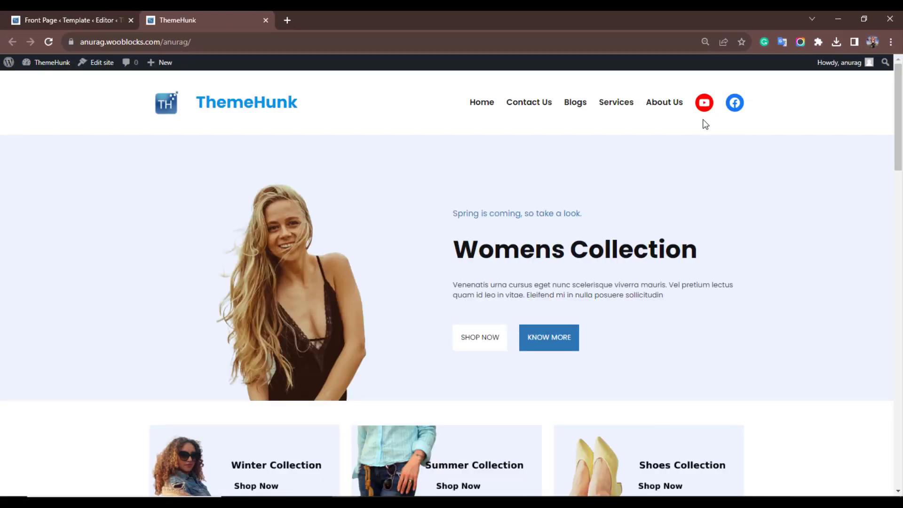
# Check the social icons on the live site by following the footer's Instagram link and the header's YouTube link, returning to the site each time.
pyautogui.scroll(-20, 729, 203)
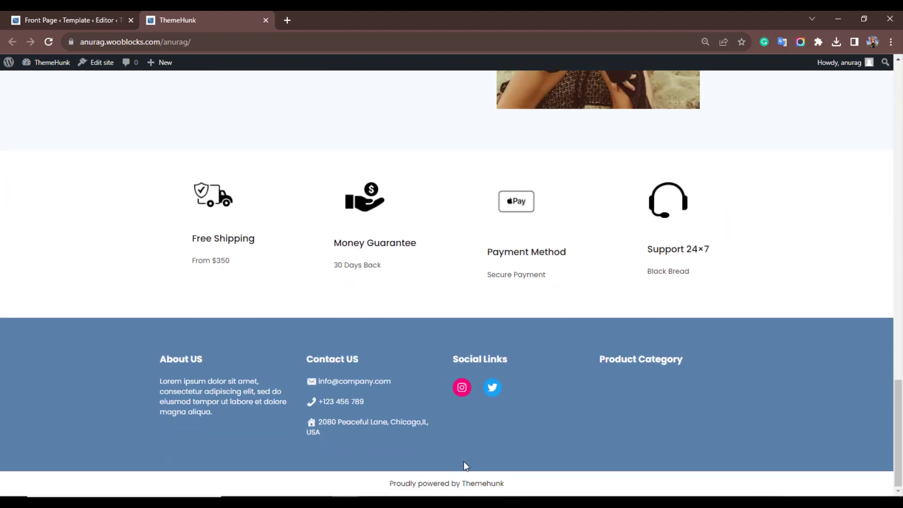
pyautogui.click(461, 397)
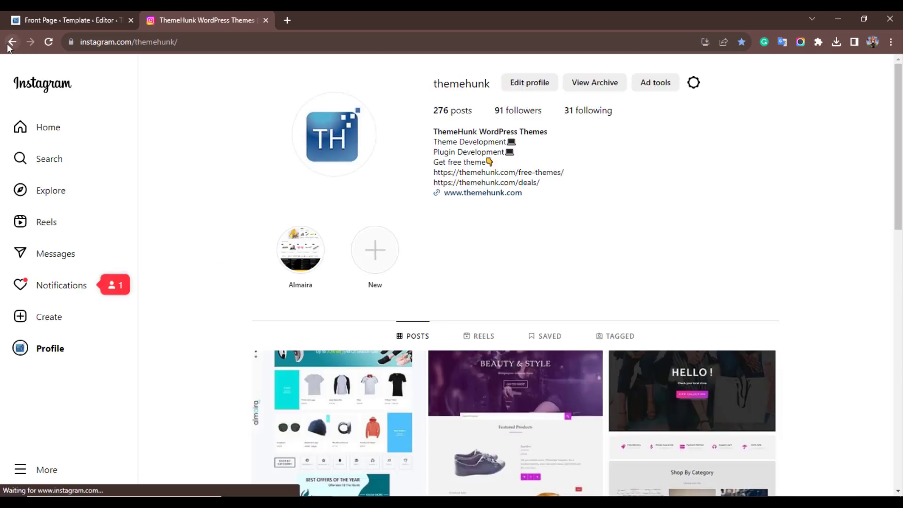
pyautogui.scroll(20, 661, 308)
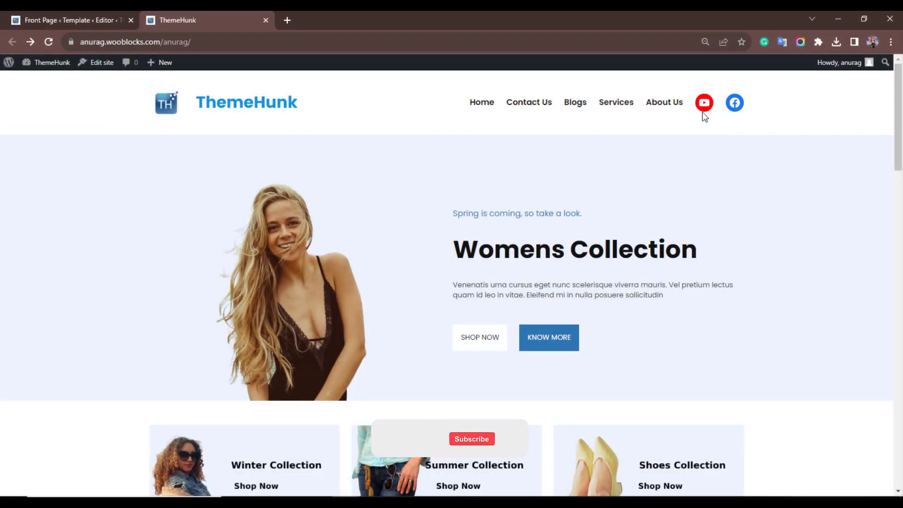
pyautogui.click(702, 112)
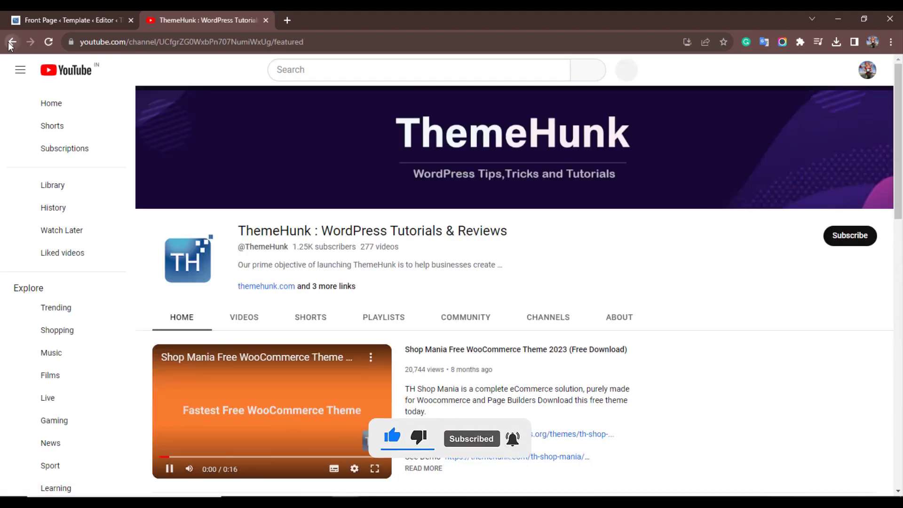
pyautogui.hotkey('alt', 'Left')
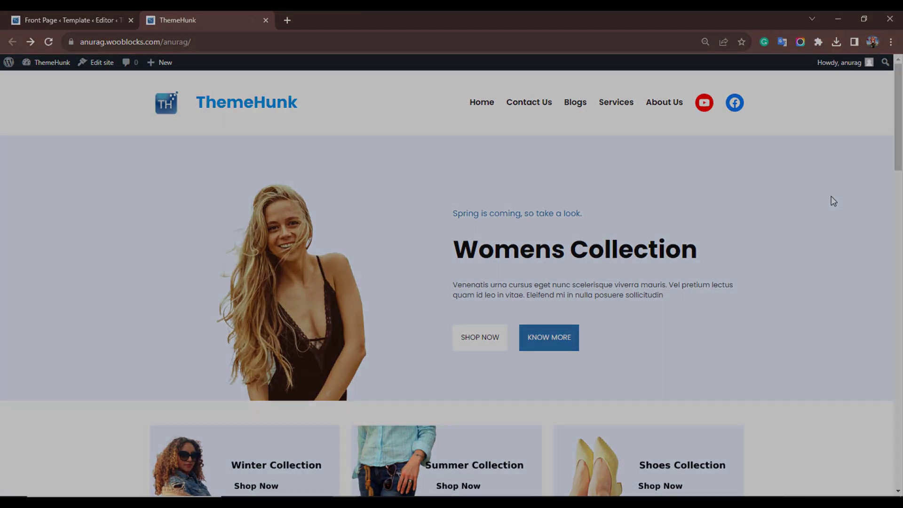